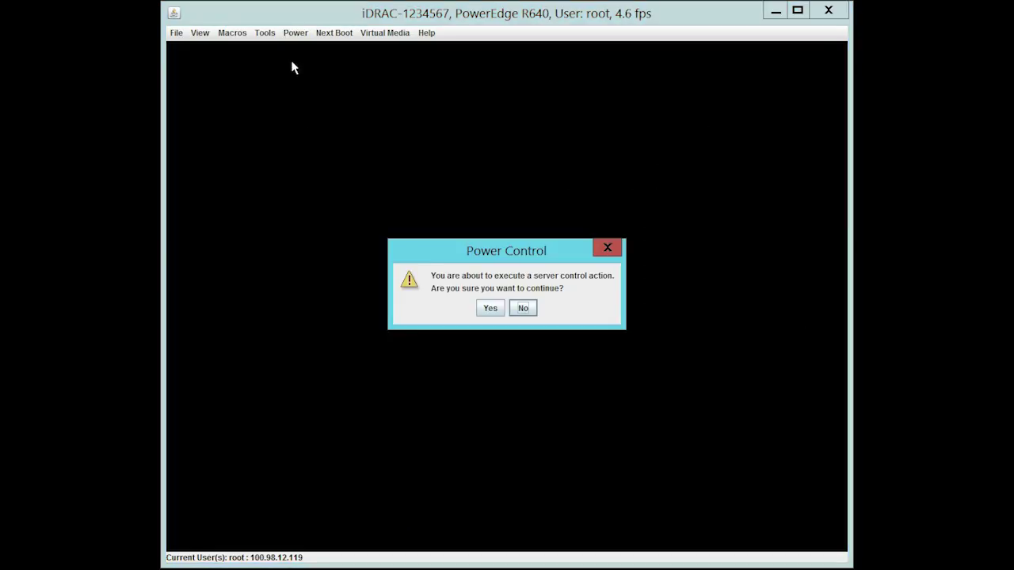
Confirm the server power action, enter System Setup during boot, and open the Integrated Devices settings of the System BIOS.
click(490, 308)
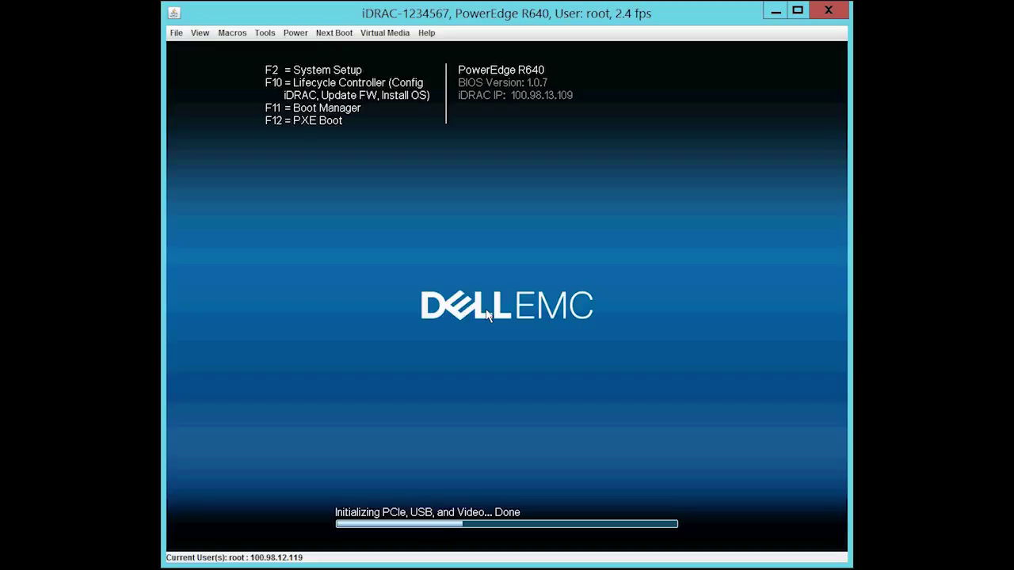
key(F2)
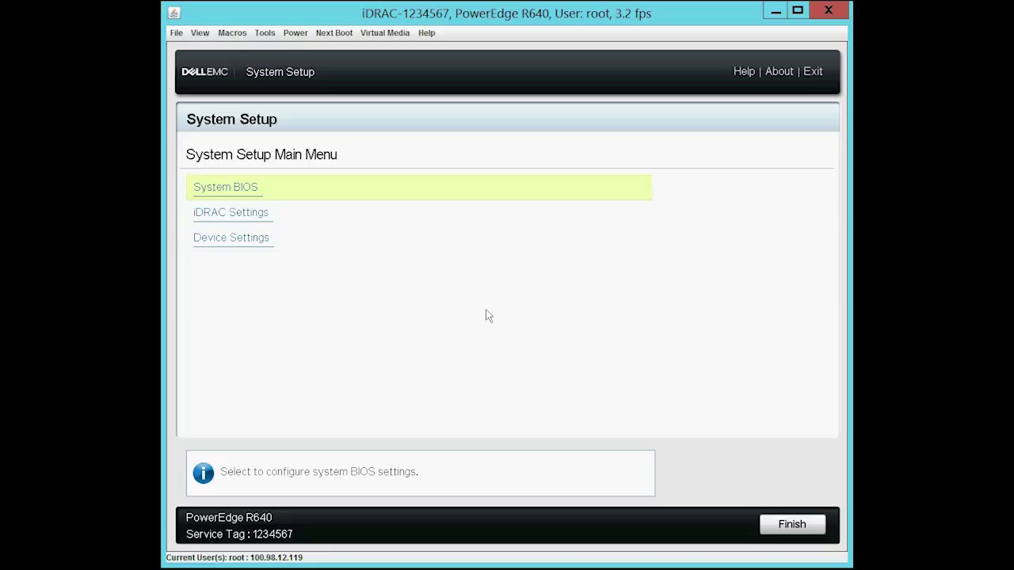
click(221, 194)
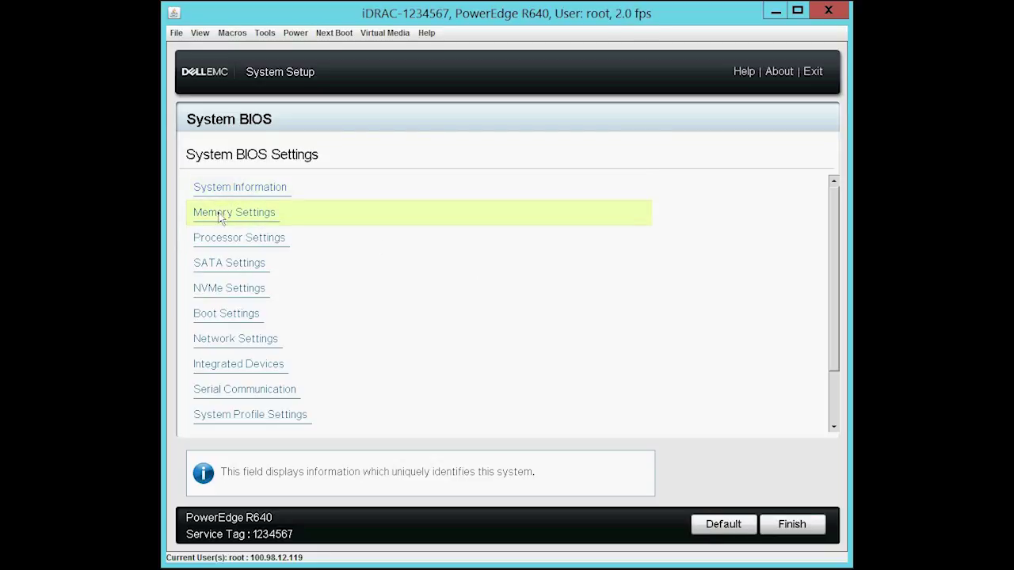
click(236, 366)
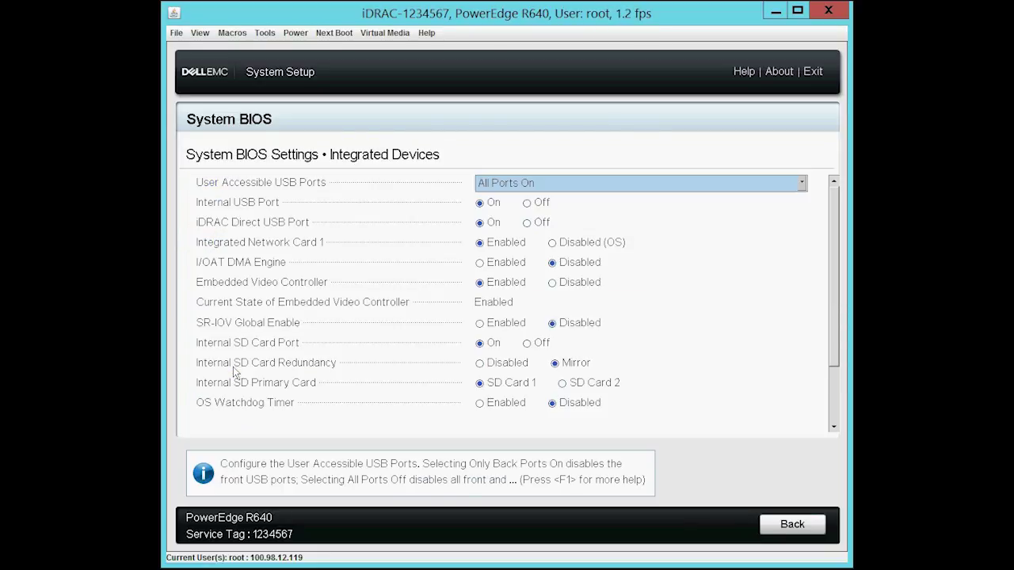
Set Internal SD Card Port to On, Redundancy to Mirror and Primary Card to SD Card 1, then return to the System Setup main menu.
click(478, 345)
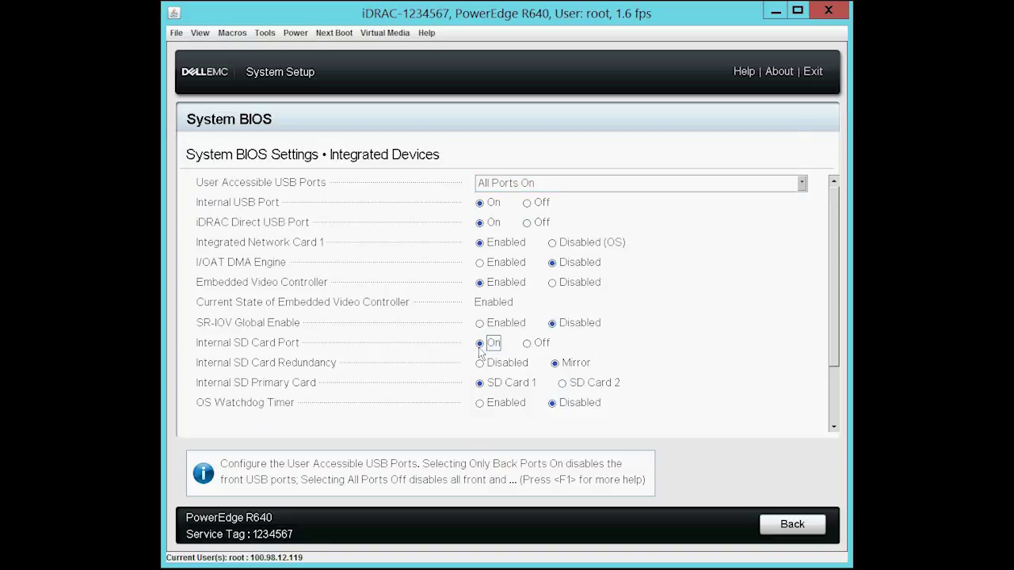
click(562, 369)
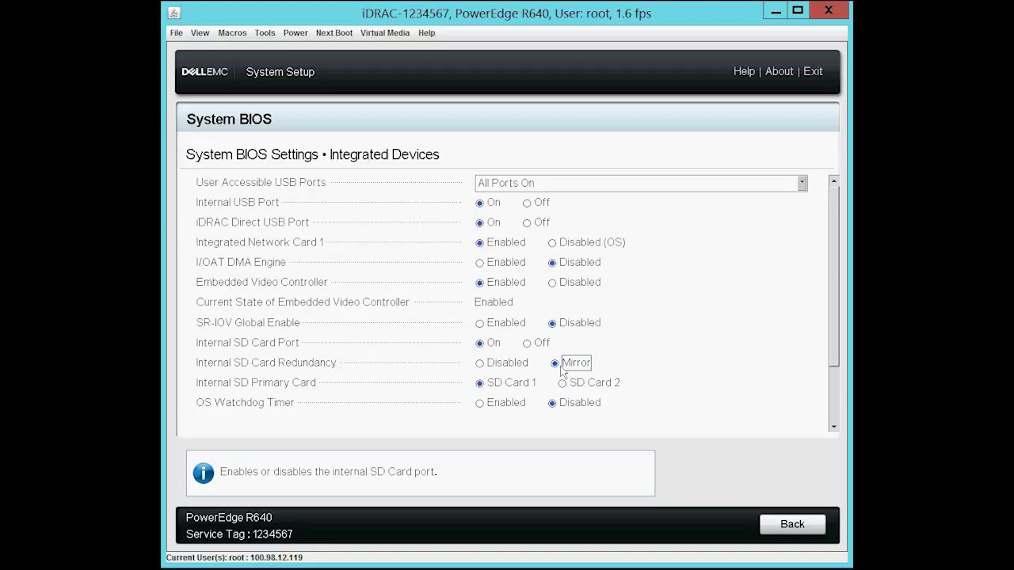
click(493, 385)
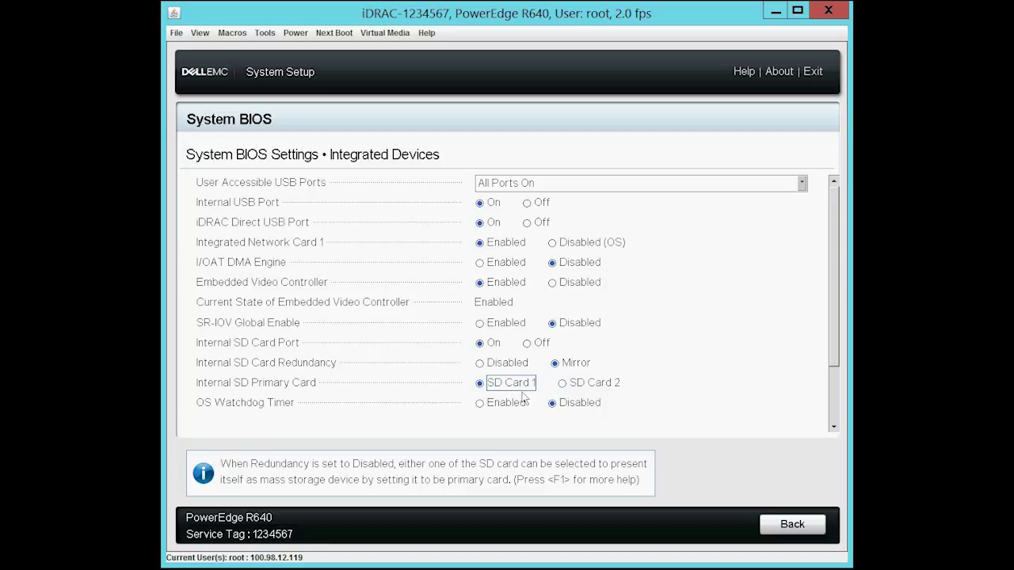
click(779, 525)
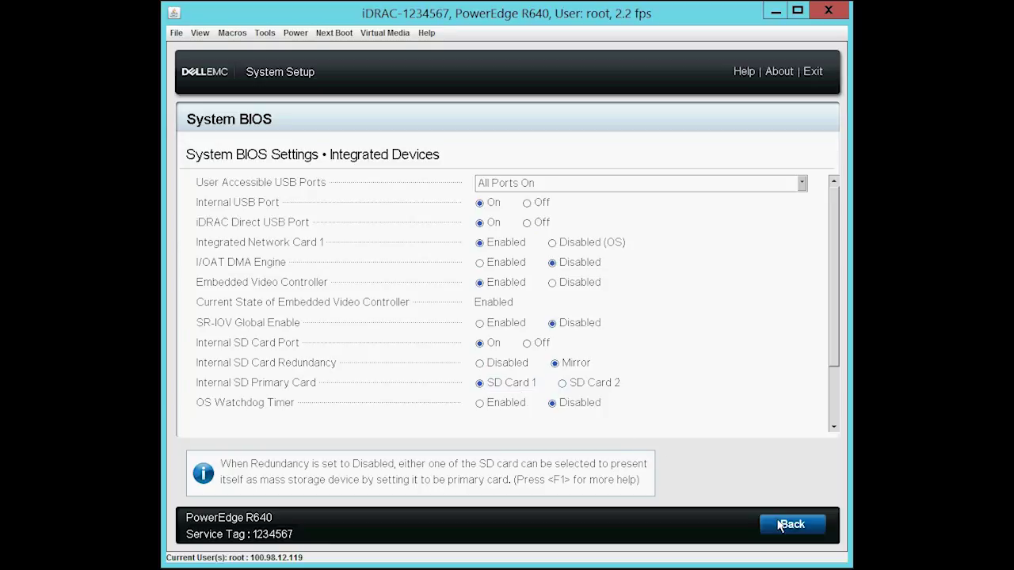
click(779, 525)
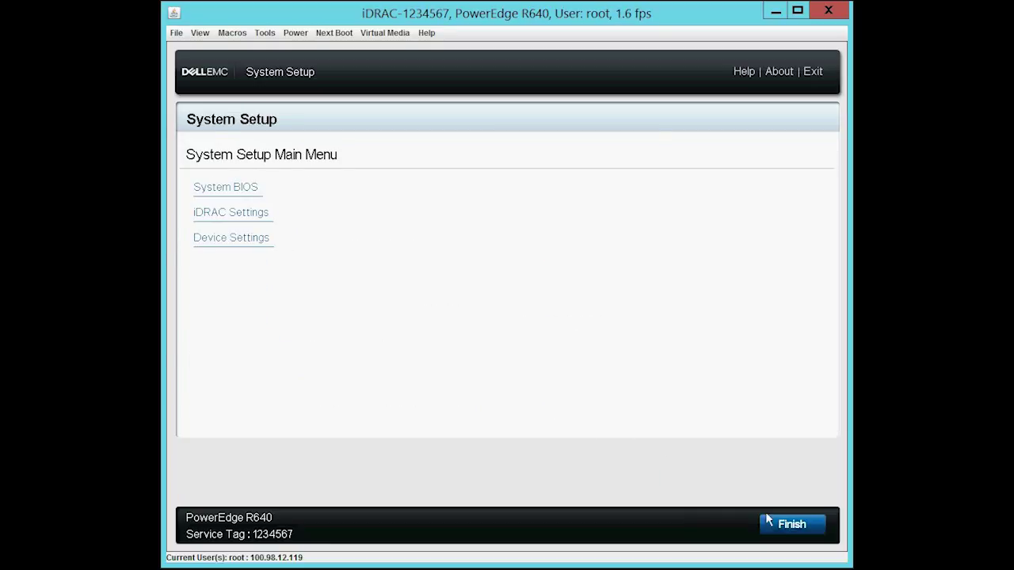
Connect virtual media and map VMware-VMvisor-Installer-6.5.0-5310538.x86_64-DellEMC_Customized-A04.iso from the ESXi_6.5 folder as the virtual CD/DVD.
click(384, 34)
click(383, 66)
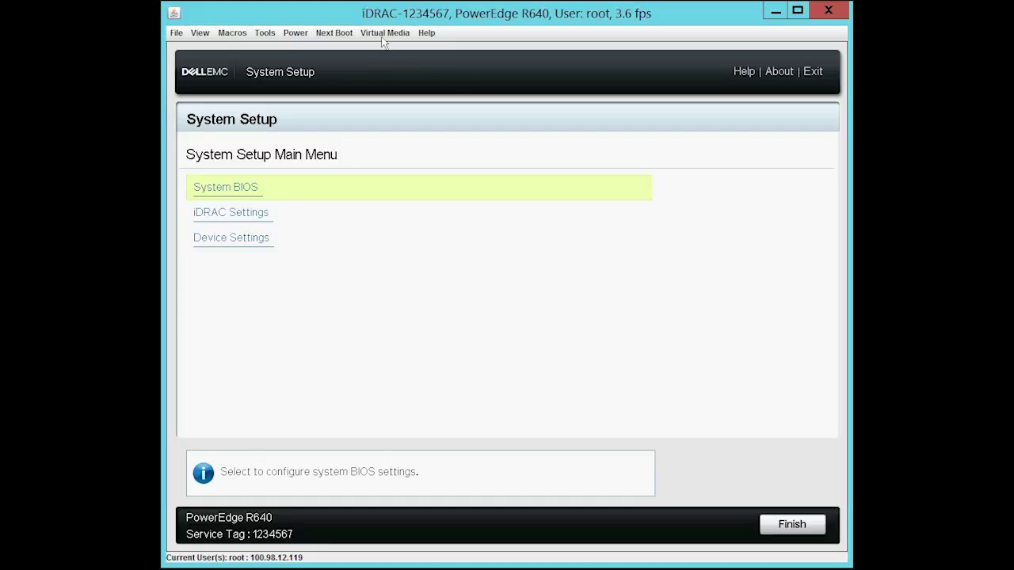
click(383, 36)
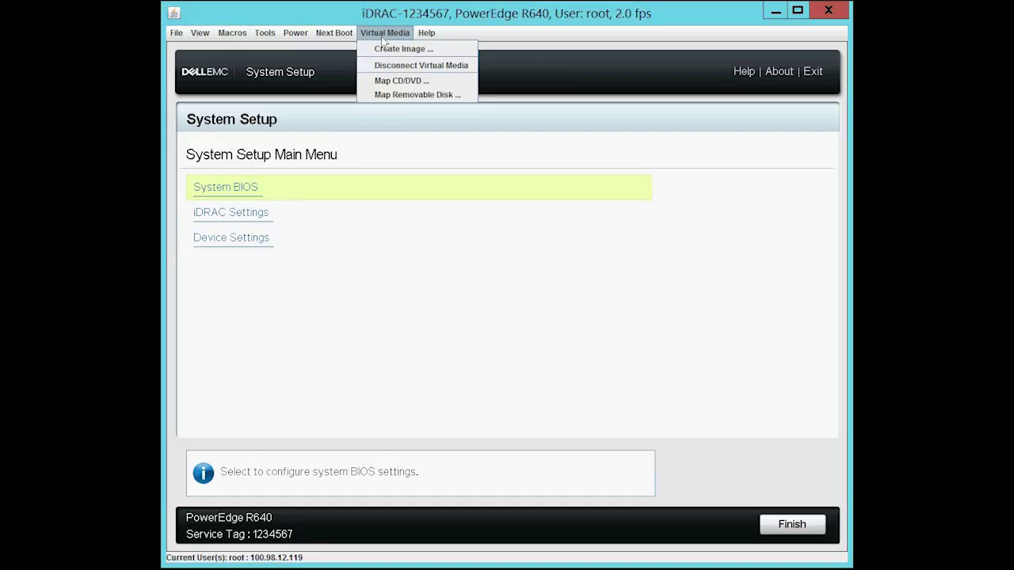
click(385, 79)
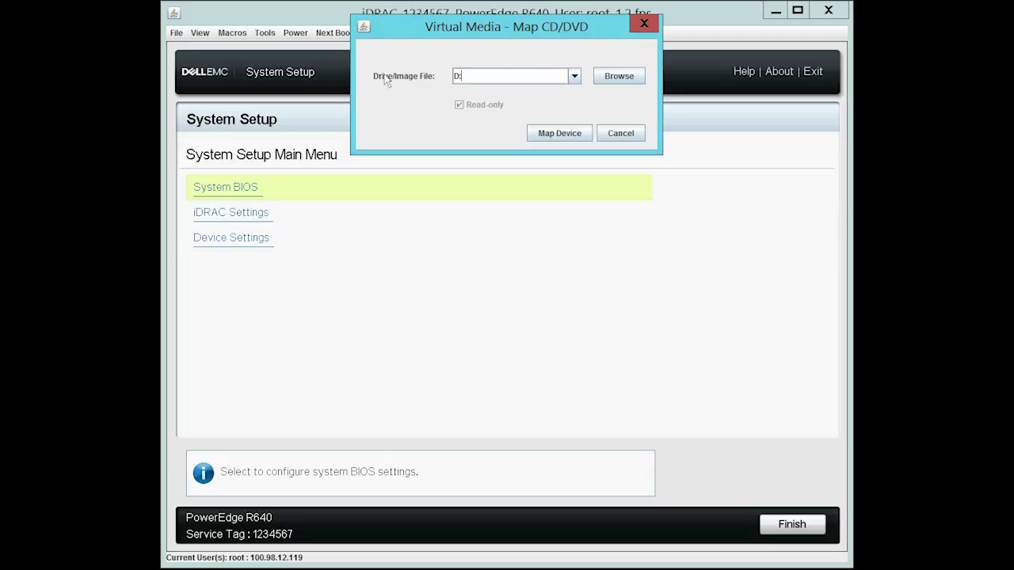
click(622, 76)
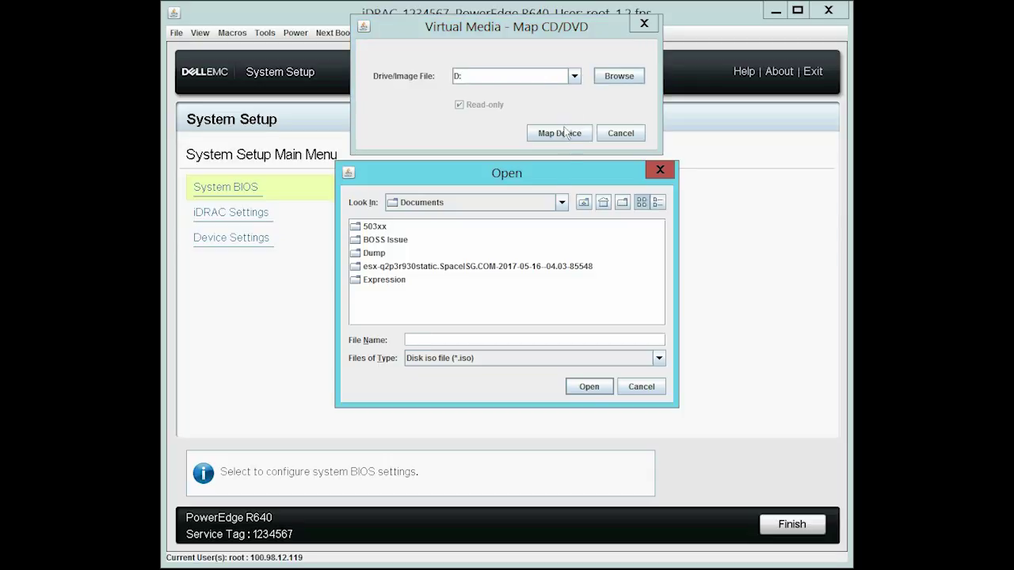
click(481, 203)
scroll(475, 261, up, 3)
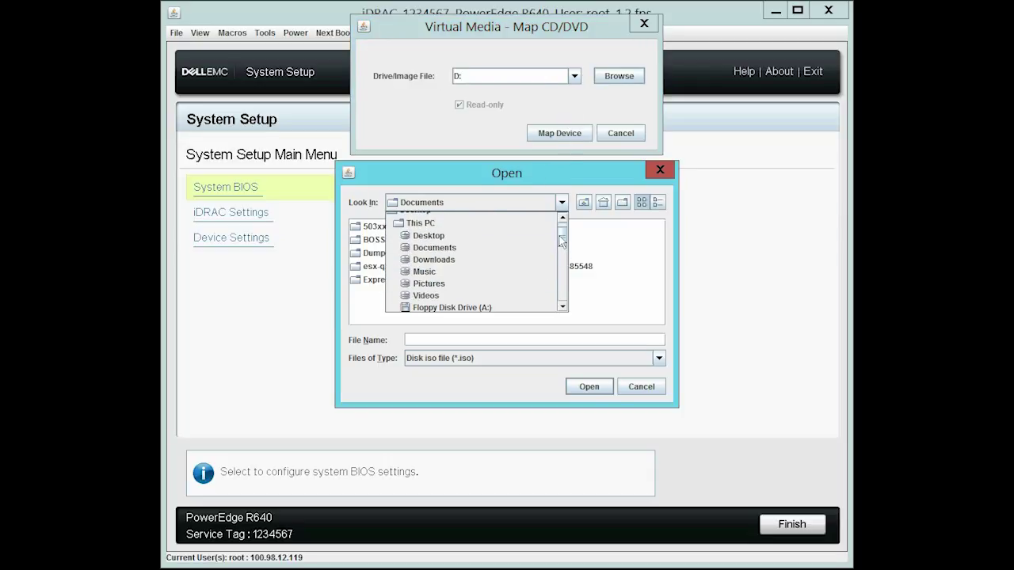
click(510, 236)
double_click(408, 284)
click(411, 228)
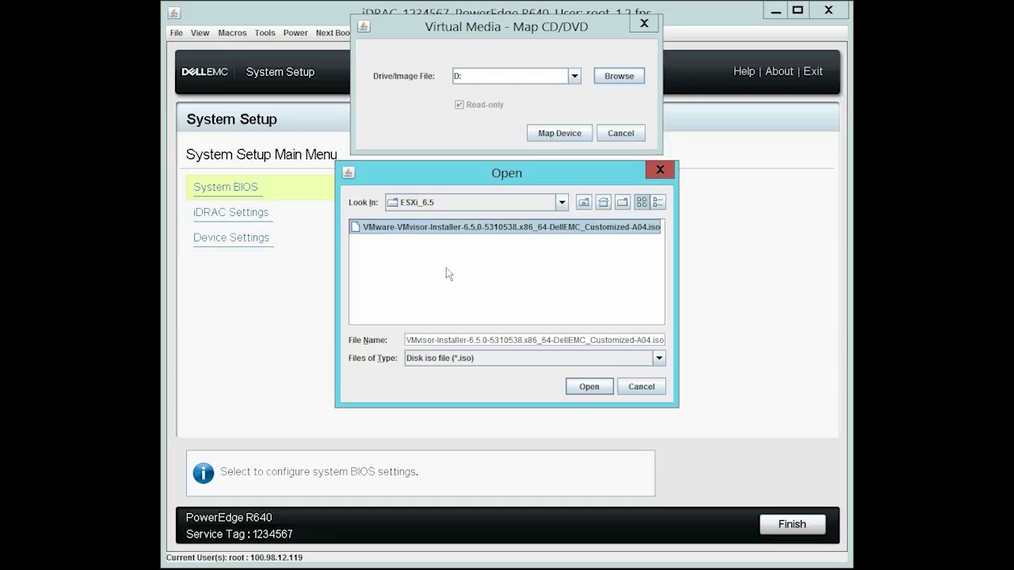
click(587, 388)
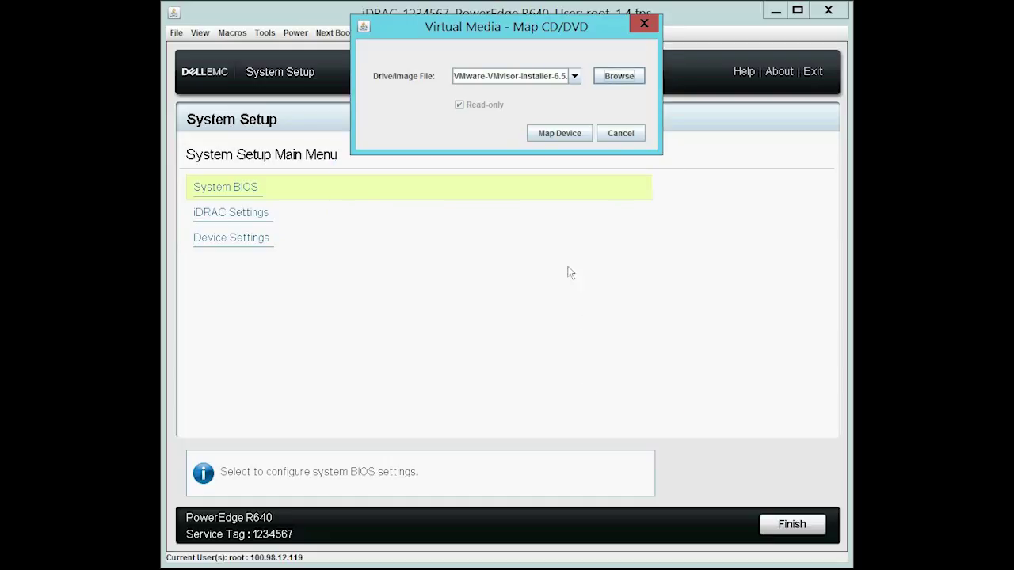
click(548, 134)
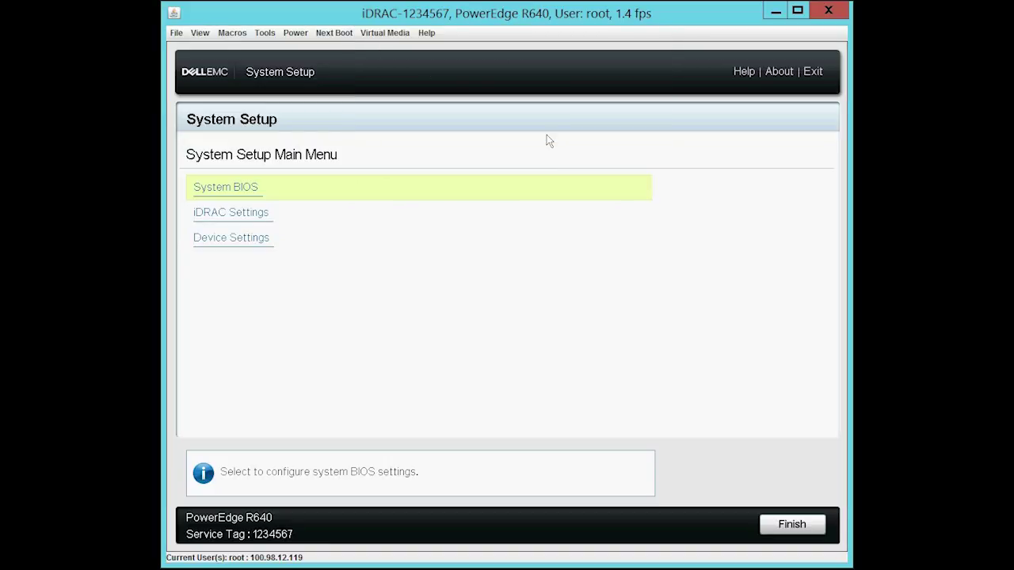
Exit System Setup and restart the server from the remote console, confirming the power control action.
click(792, 525)
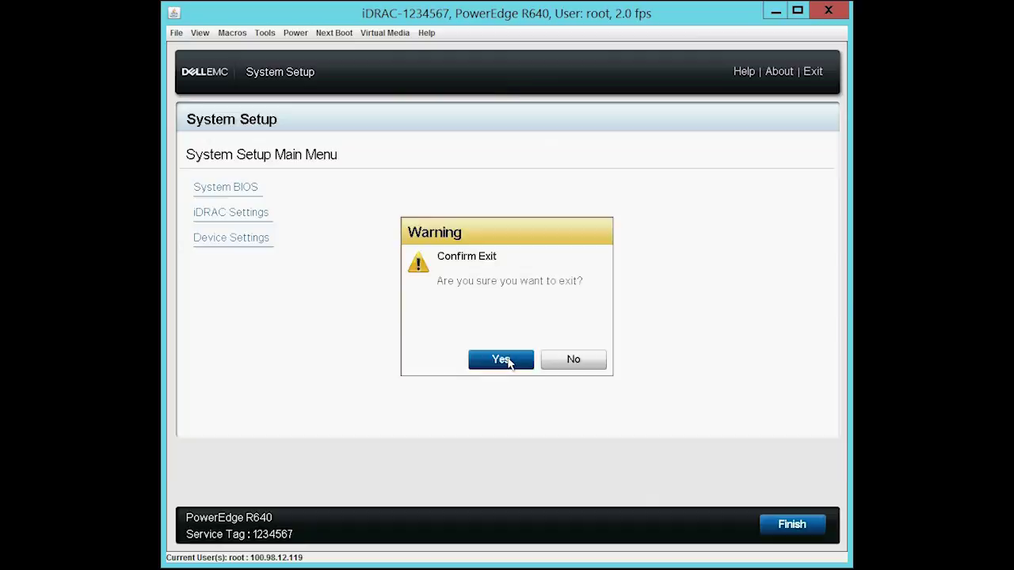
click(503, 361)
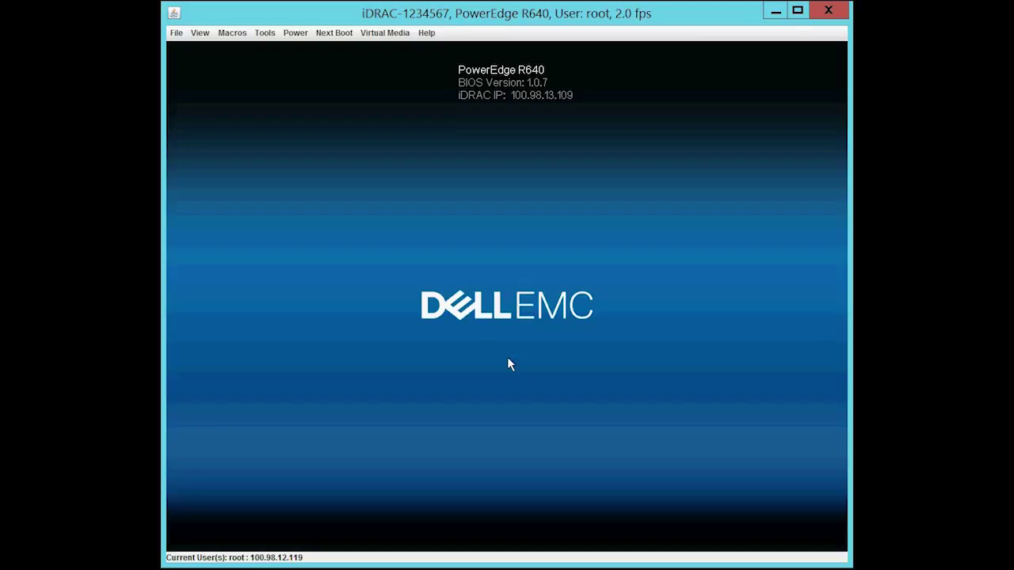
click(294, 33)
click(295, 91)
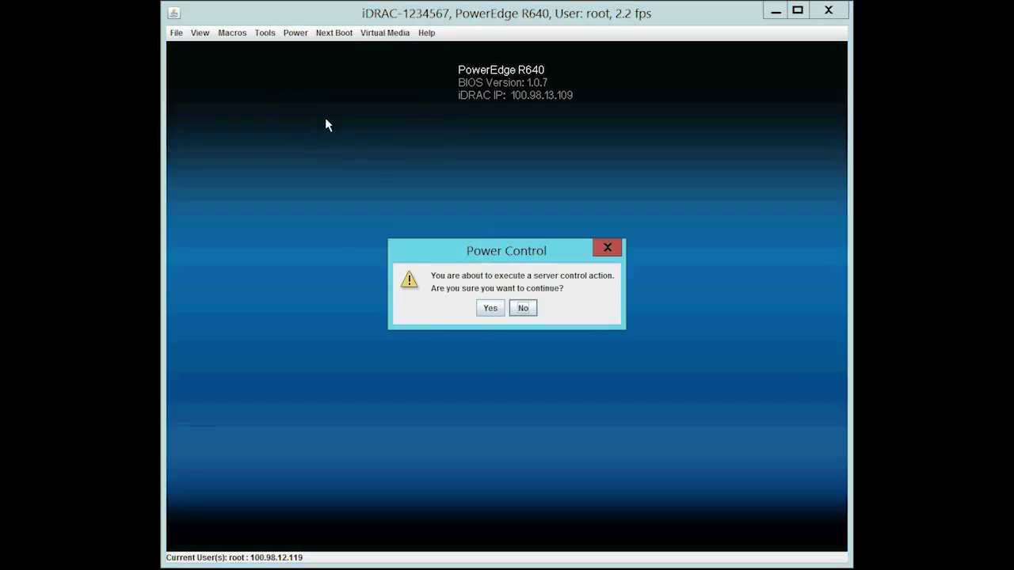
click(487, 310)
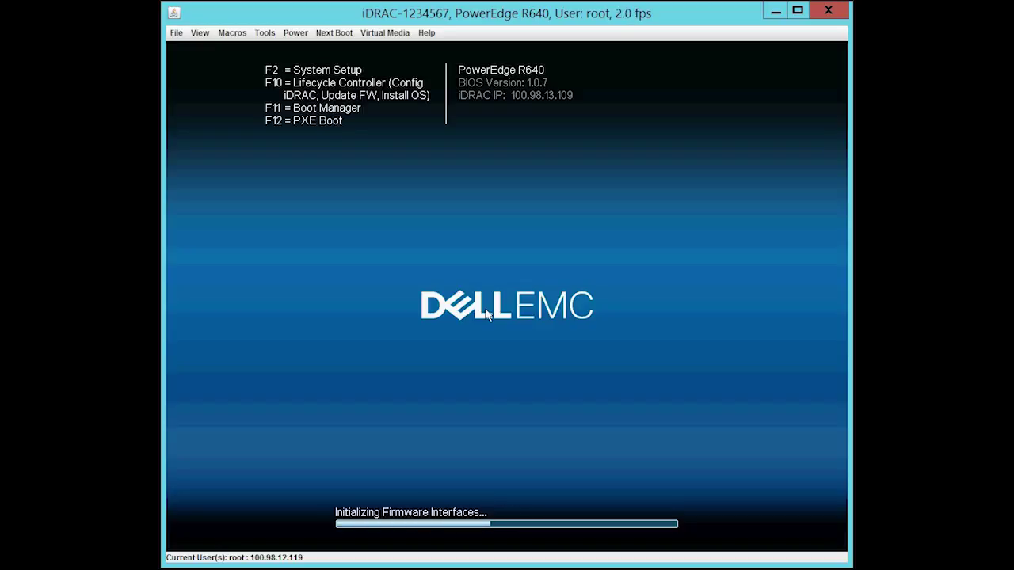
Enter Boot Manager during startup and boot once from the Virtual Optical Drive using the one-shot UEFI boot menu.
key(F11)
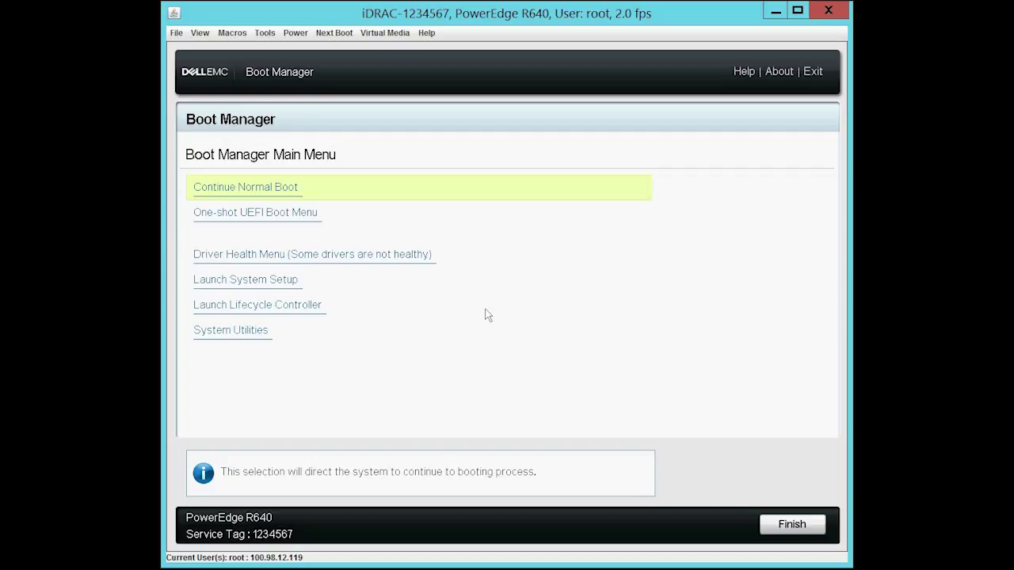
click(266, 221)
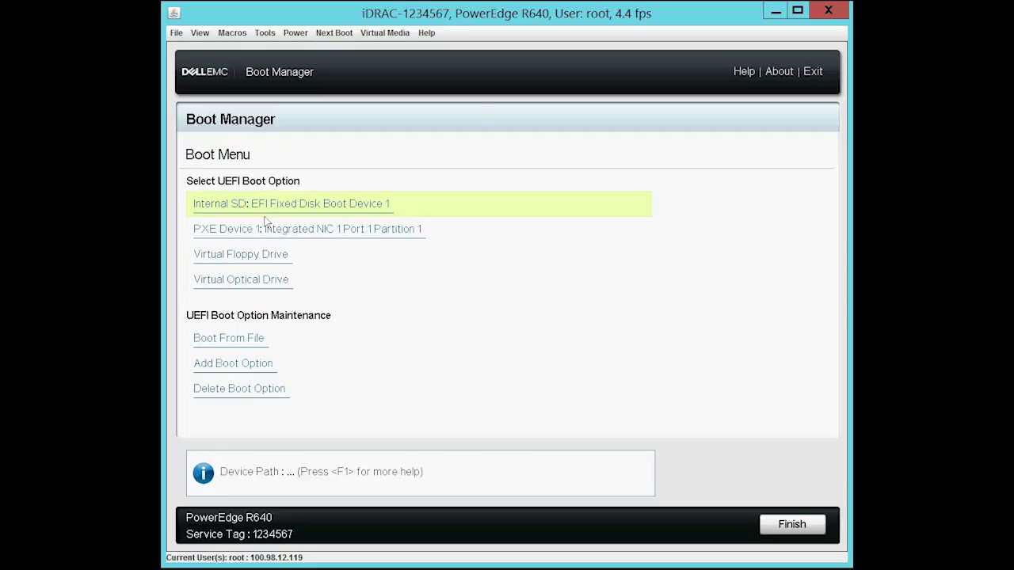
click(255, 280)
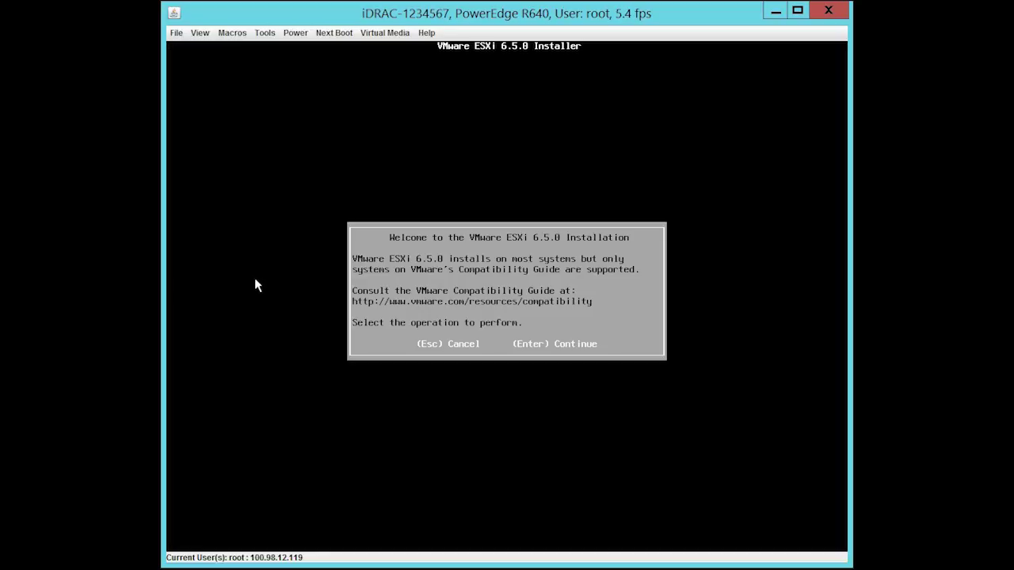
Continue past the ESXi 6.5.0 installer welcome, accept the license agreement, and select the DELL Internal Dual SD as the install disk.
key(Return)
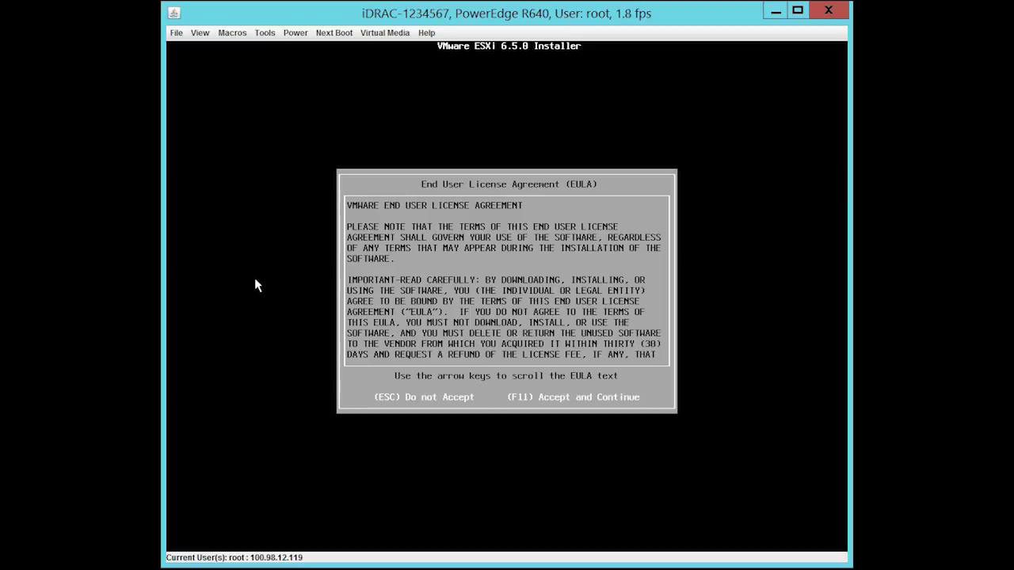
key(F11)
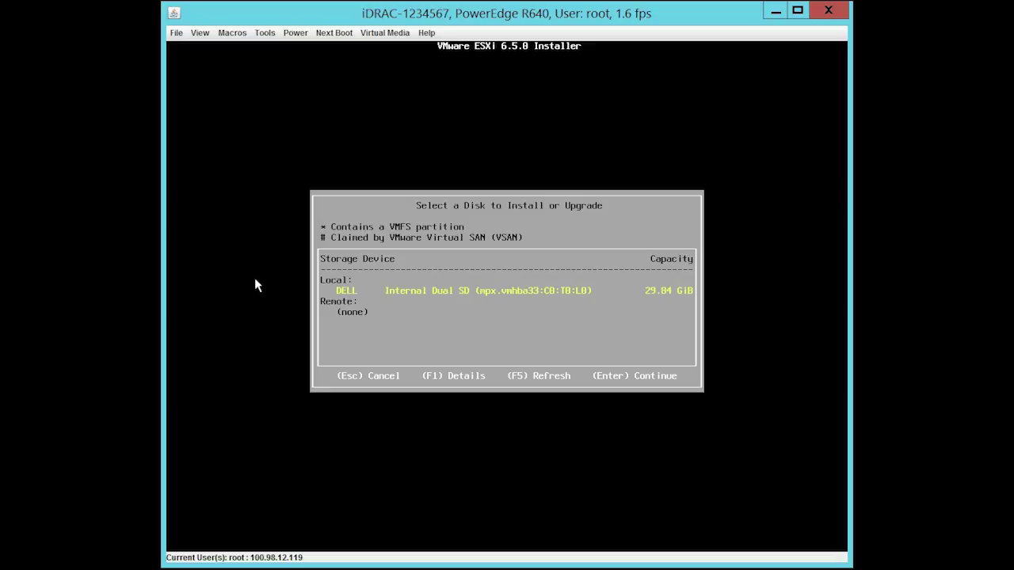
key(Return)
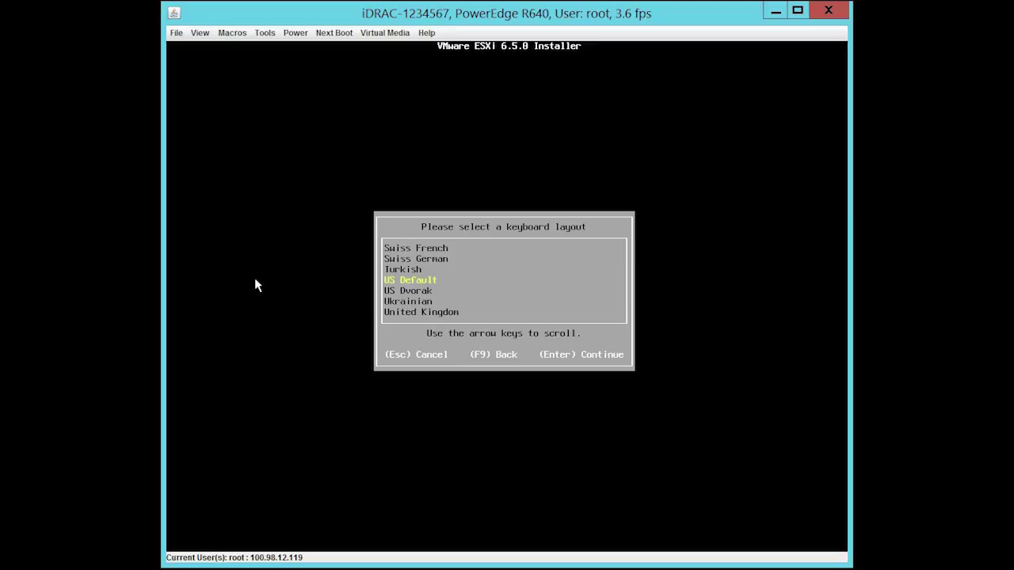
Accept the US Default keyboard layout, then enter and confirm the root password for the ESXi host.
key(Return)
text(*******)
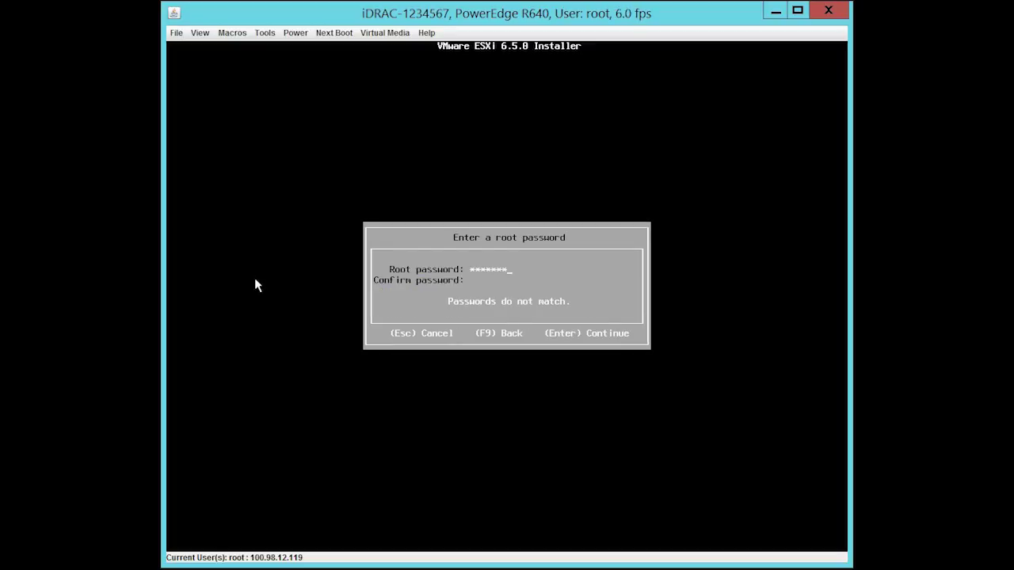
key(Tab)
text(*******)
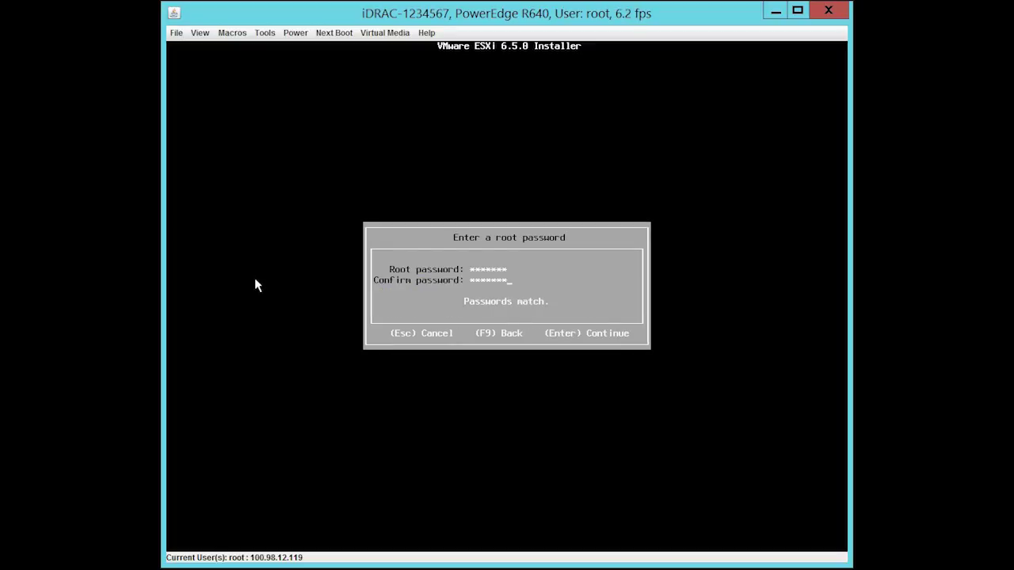
key(Return)
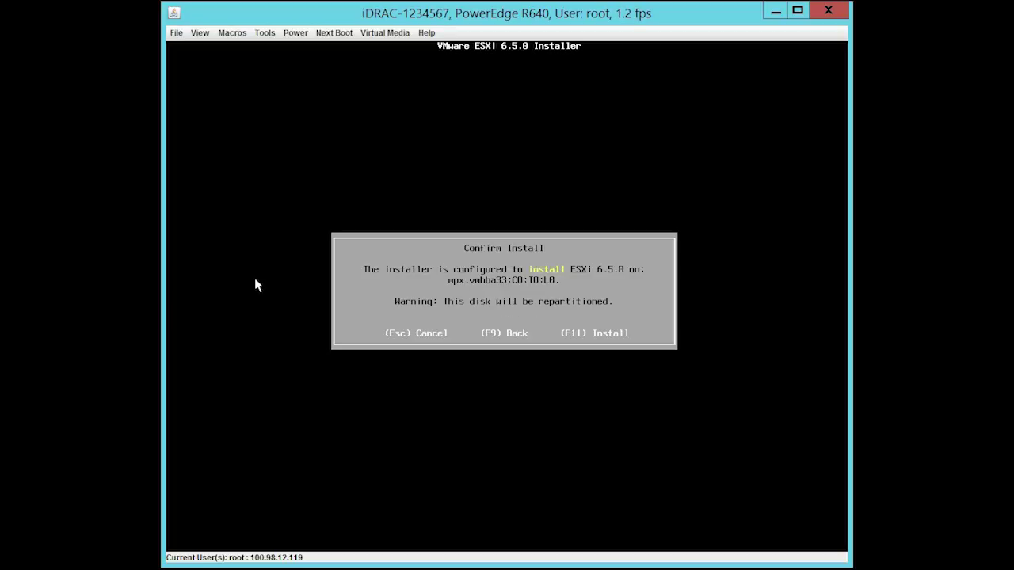
Confirm the ESXi 6.5.0 installation on the selected disk and reboot the server when it completes.
key(F11)
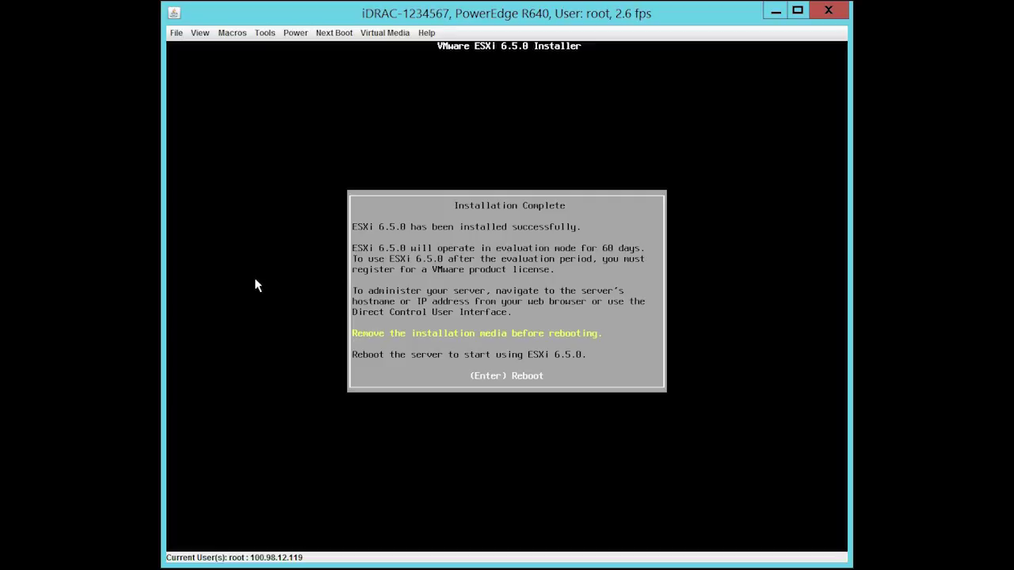
key(Return)
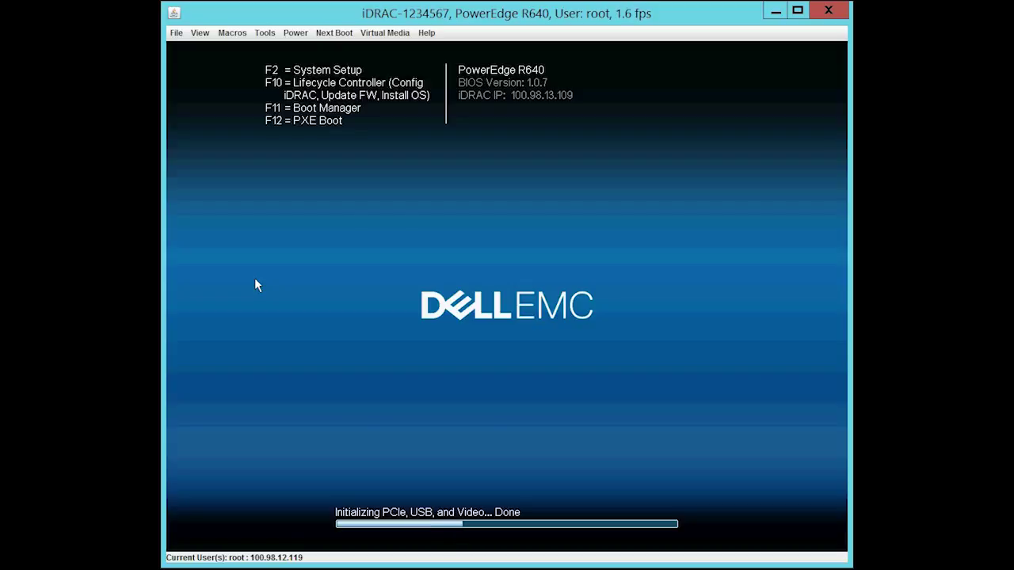
Enter Boot Manager during the reboot and boot from Internal SD: EFI Fixed Disk Boot Device 1 using the one-shot UEFI boot menu.
key(F11)
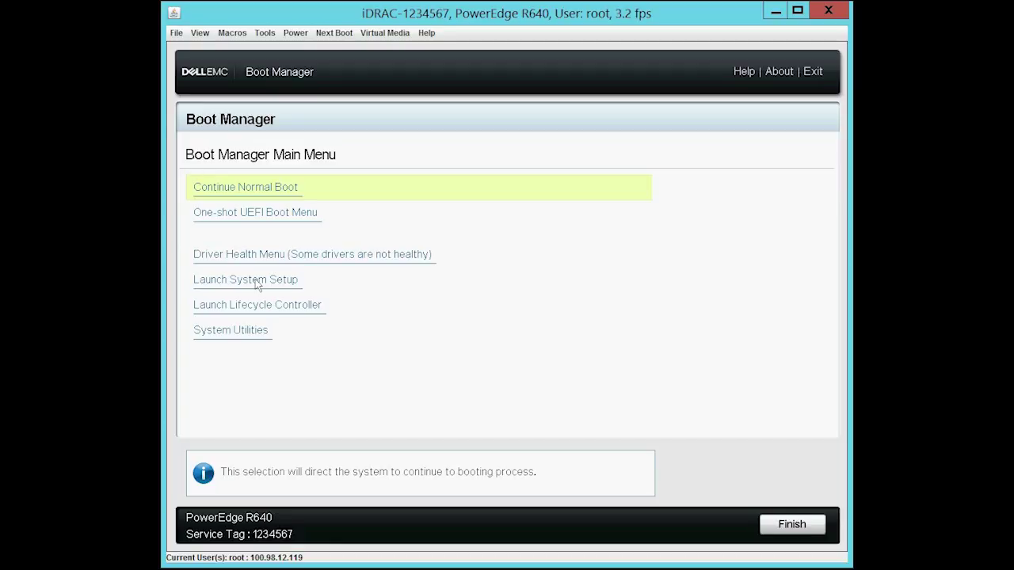
click(250, 217)
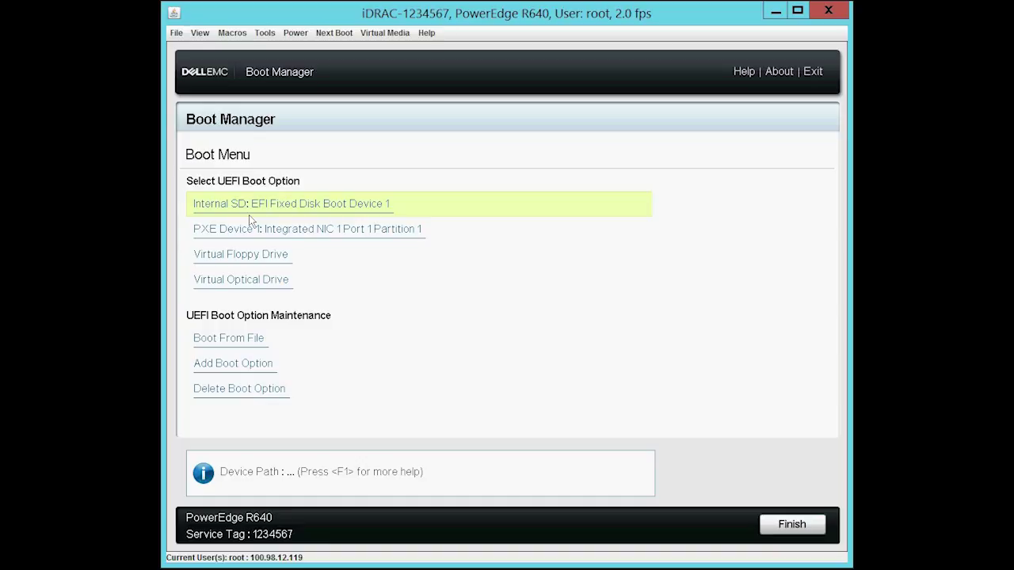
click(248, 212)
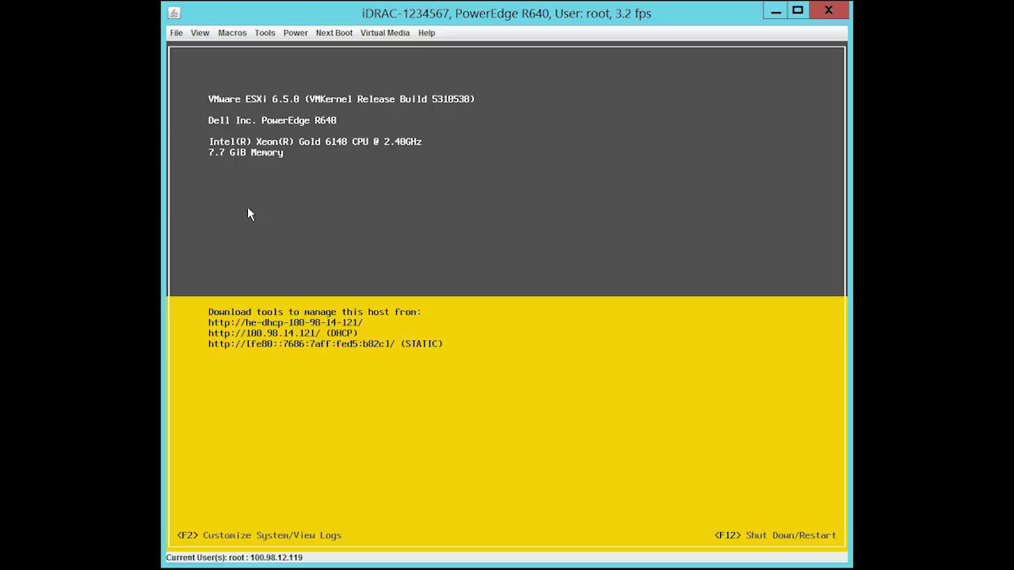
Open the ESXi system customization login and enter the root account's password.
key(F2)
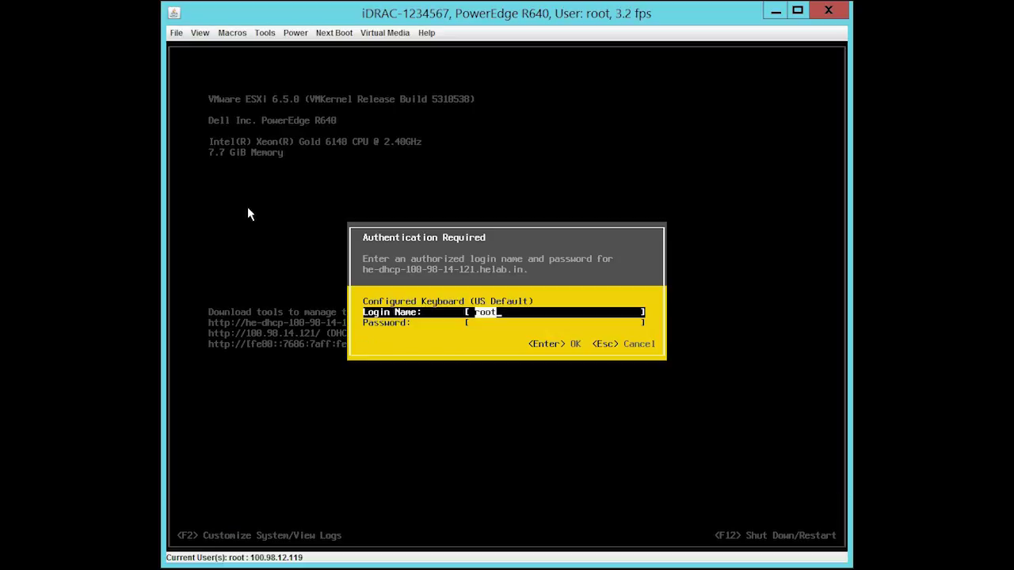
key(Tab)
text(****)
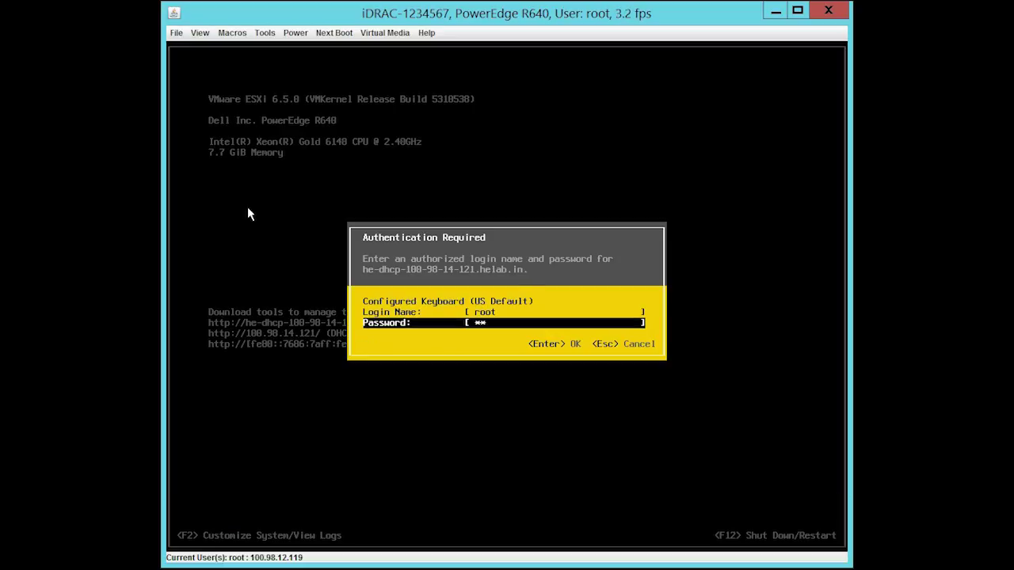
text(****)
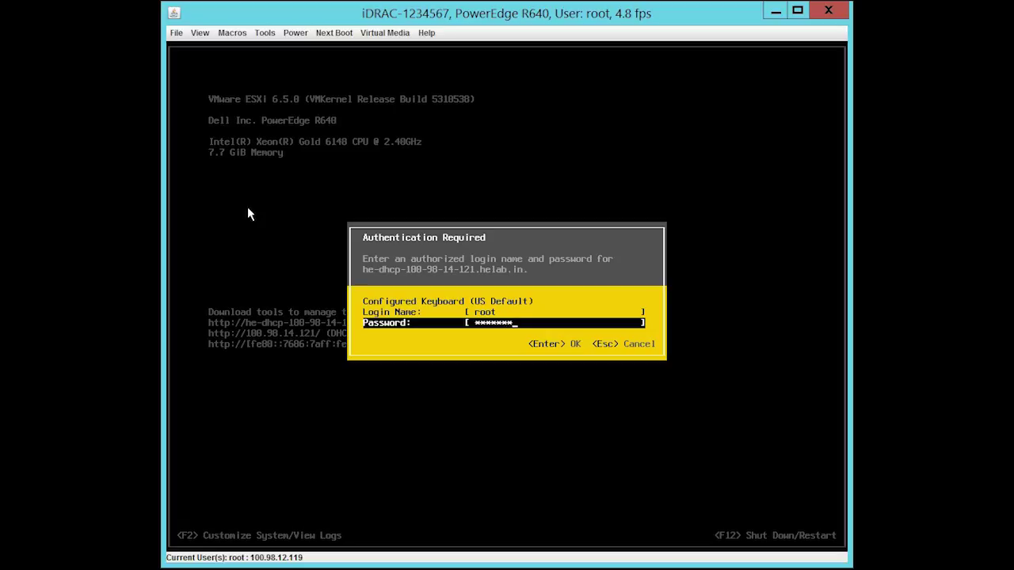